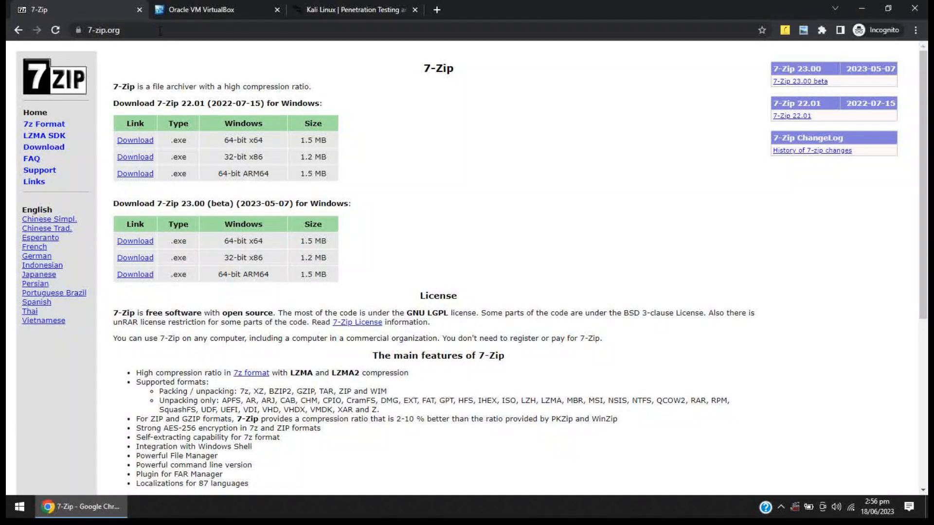
Download the 64-bit x64 Windows installer of 7-Zip 22.01 and save it as 7z2201-x64.exe in the Downloads folder.
left_click(160, 30)
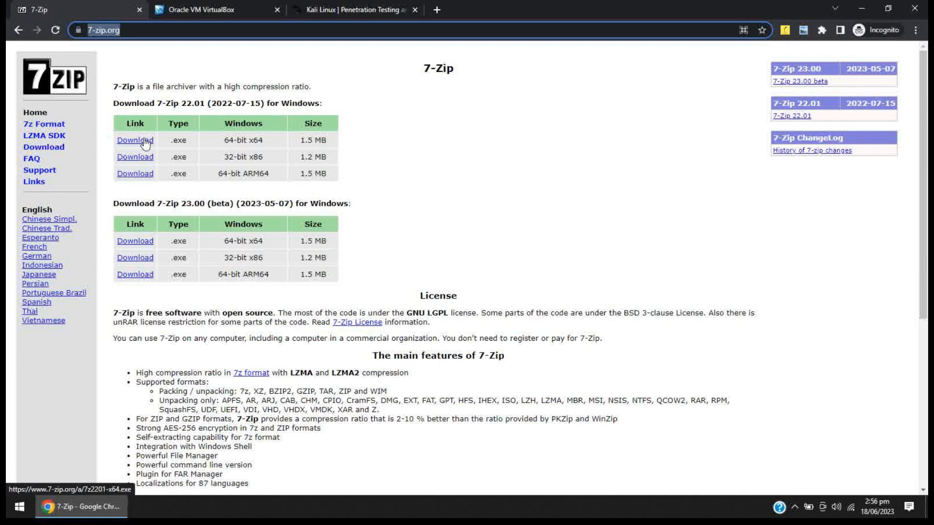
left_click(145, 144)
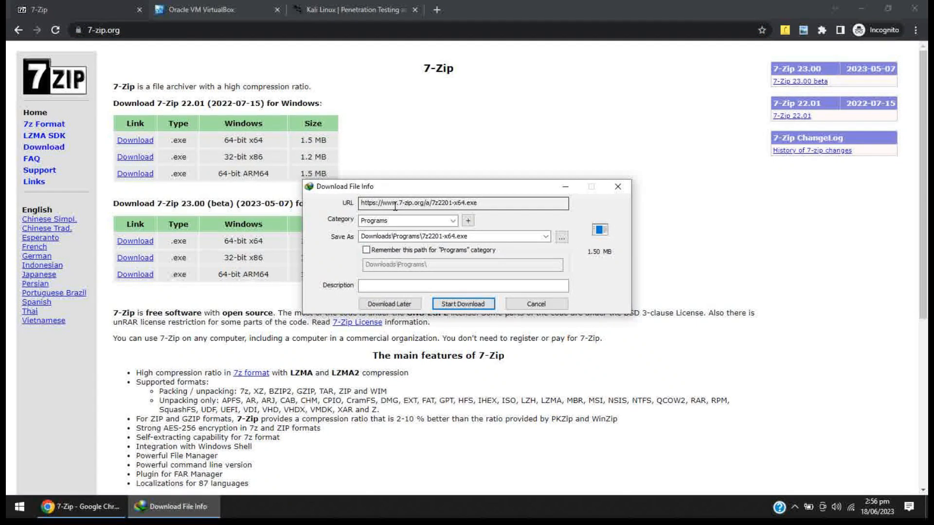
left_click(563, 239)
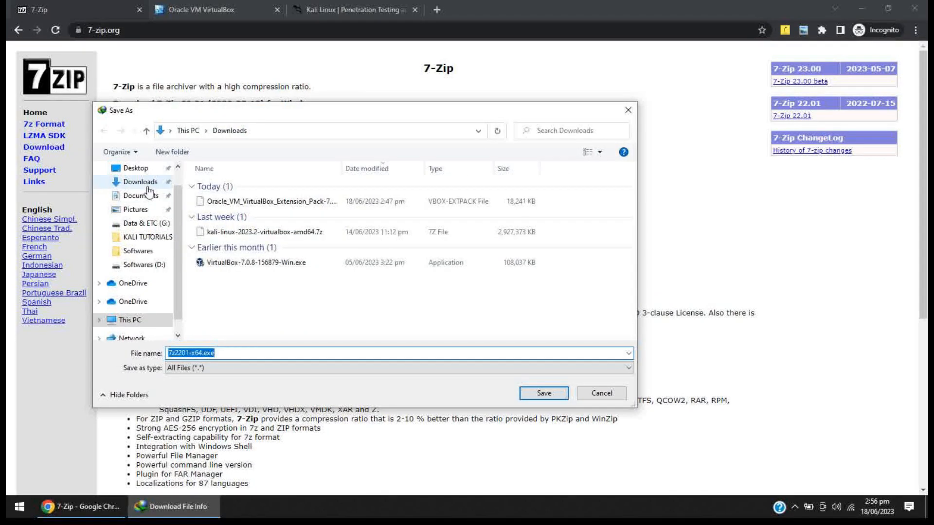
left_click(543, 396)
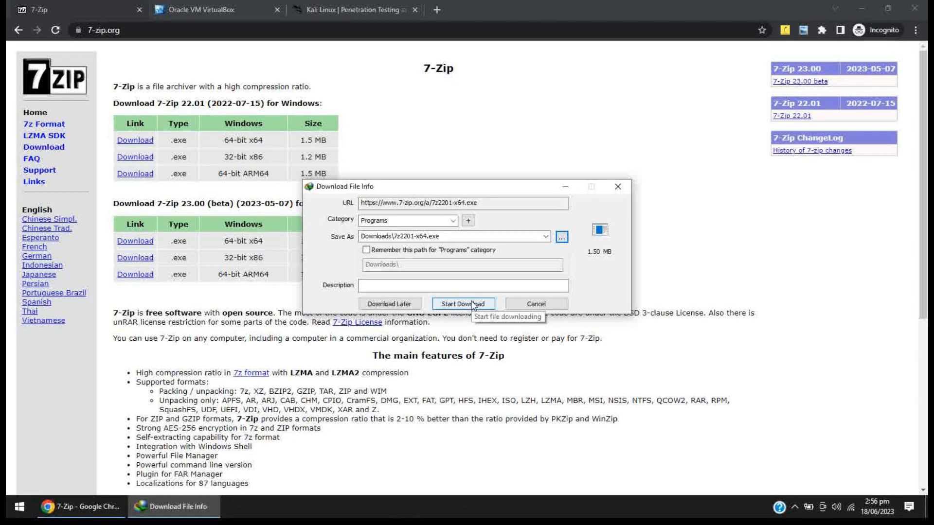
left_click(473, 304)
left_click(559, 291)
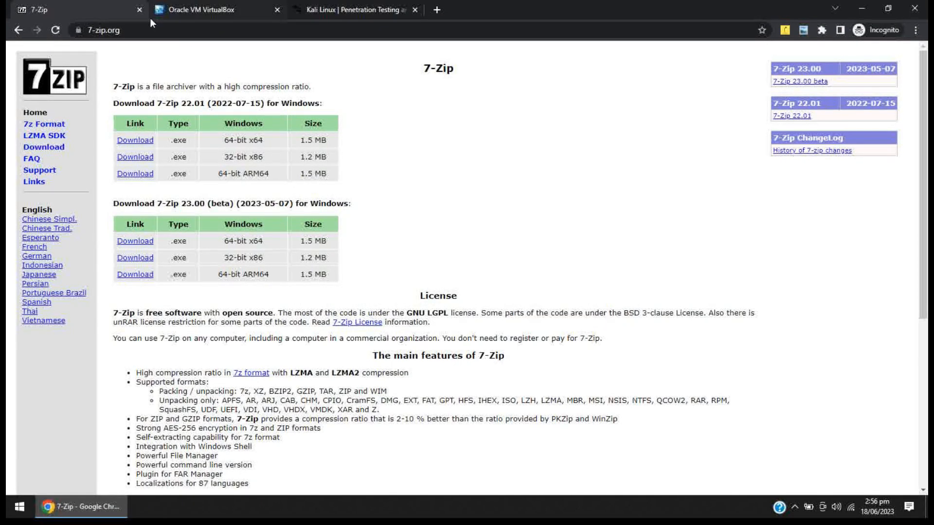
Open VirtualBox's downloads page and examine the Windows hosts package and the Extension Pack link for all supported platforms.
left_click(168, 10)
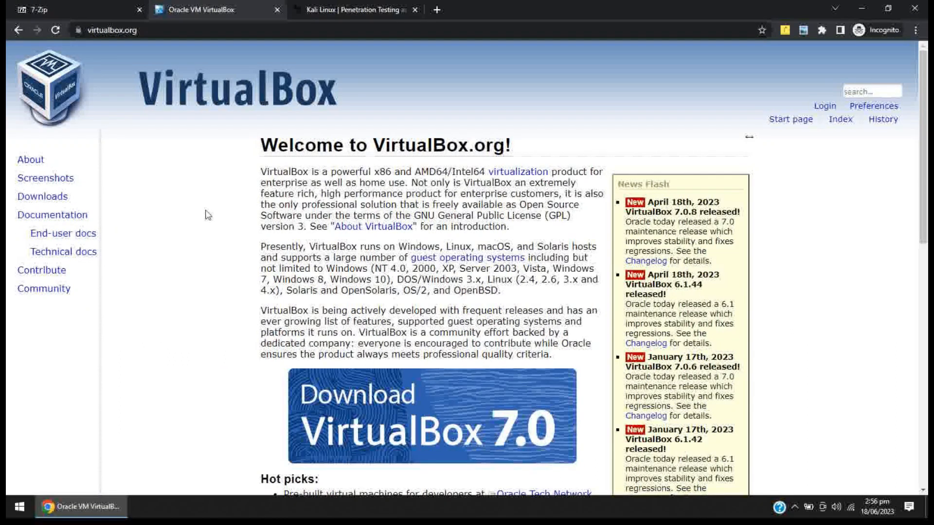
left_click(43, 196)
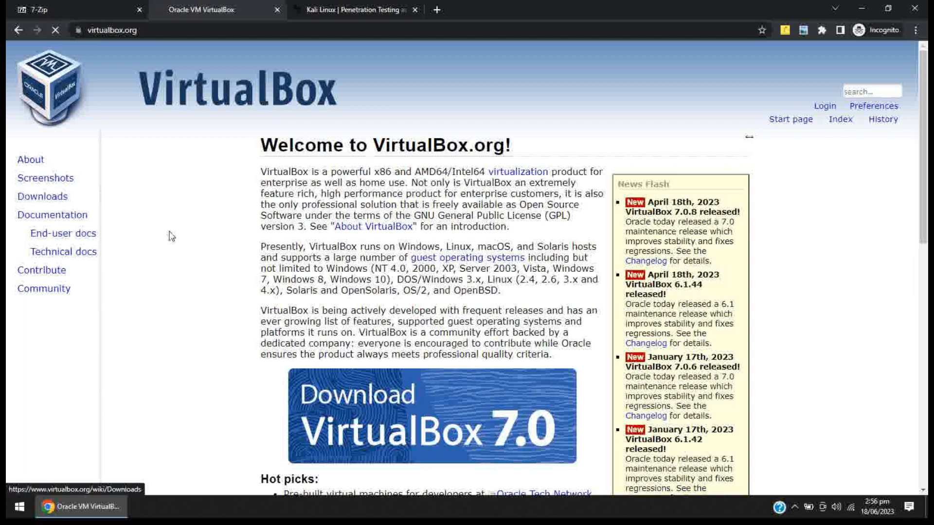
left_click_drag(275, 275, 312, 283)
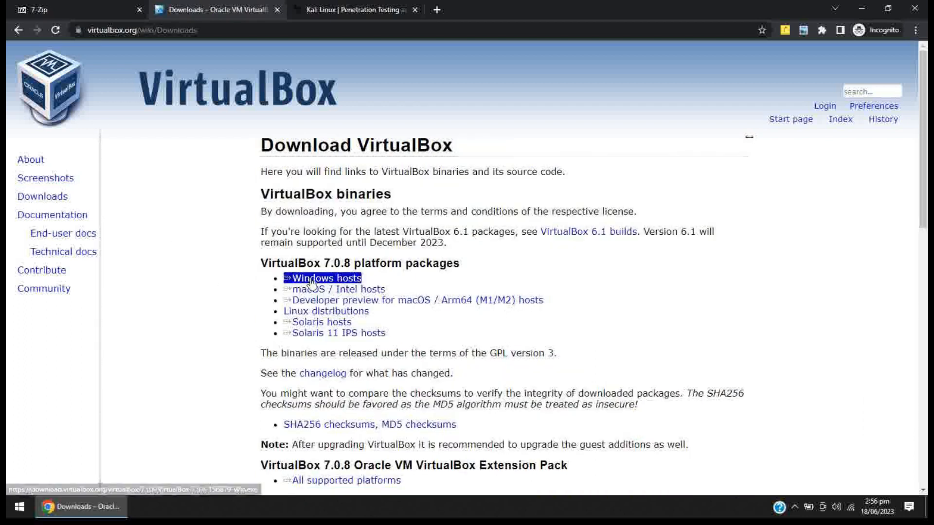
left_click(202, 326)
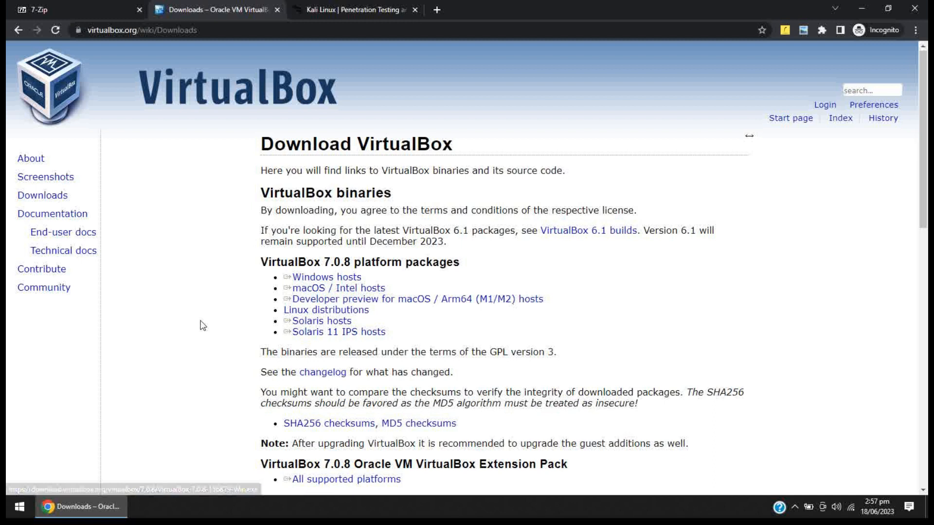
scroll(203, 325, "down", 5)
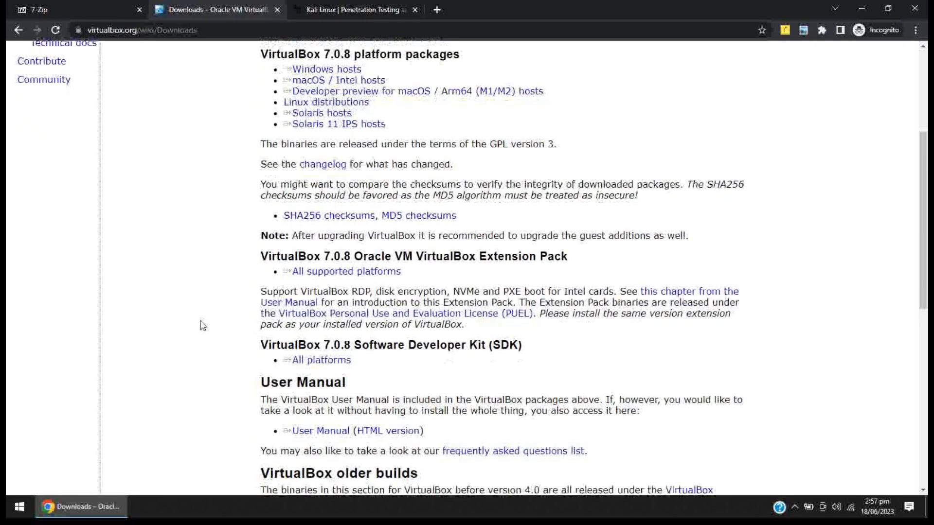
triple_click(331, 250)
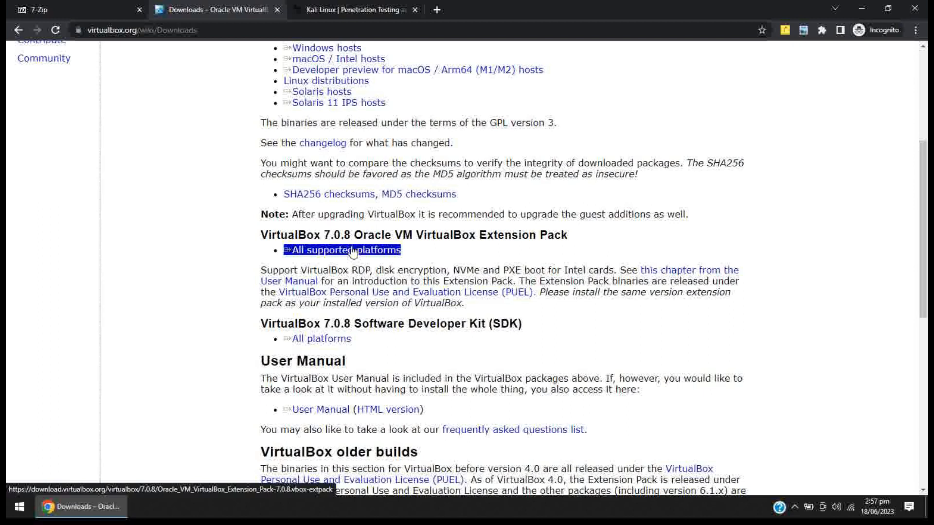
left_click(251, 242)
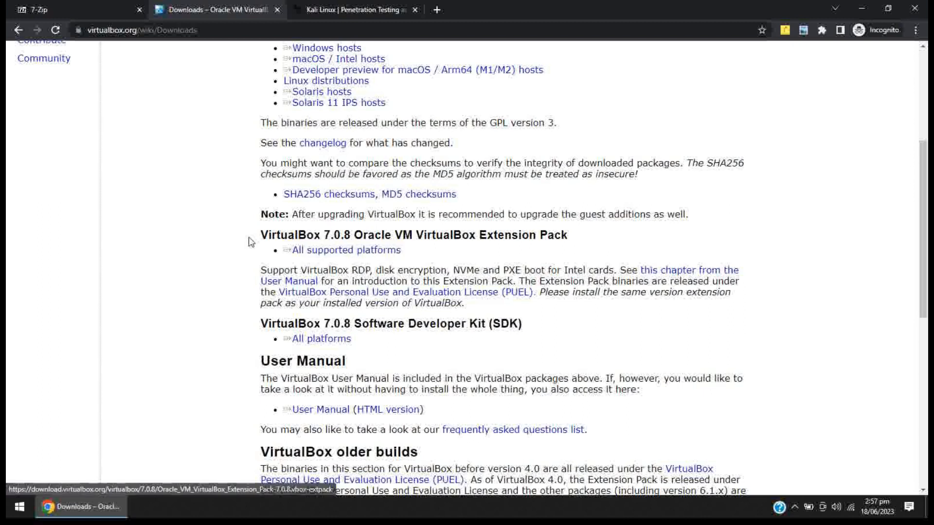
scroll(251, 242, "up", 2)
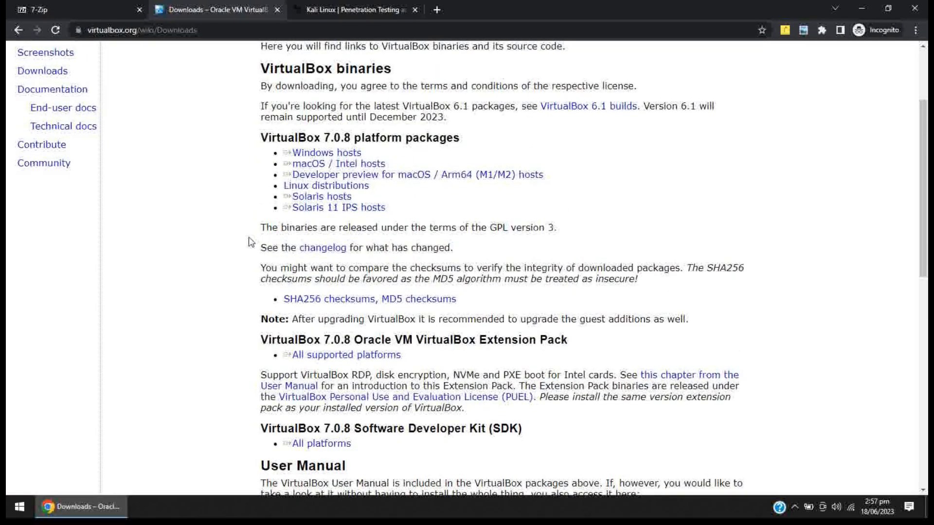
Download the 64-bit pre-built Kali Linux virtual machine image for VirtualBox from the Kali website.
left_click(319, 13)
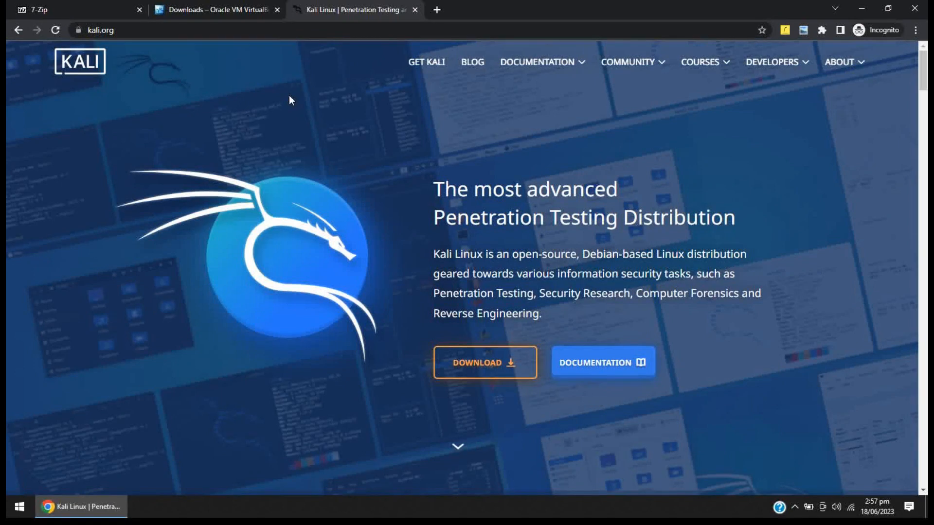
left_click(479, 370)
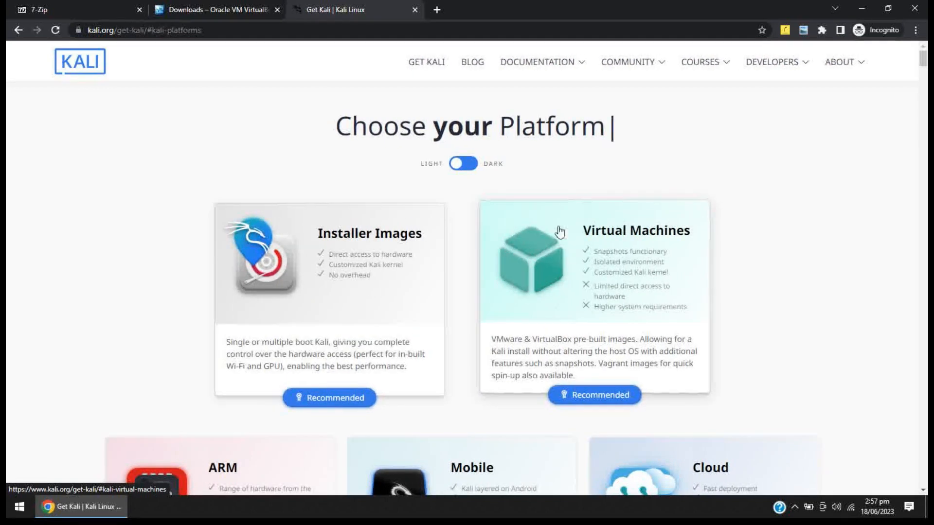
left_click(585, 266)
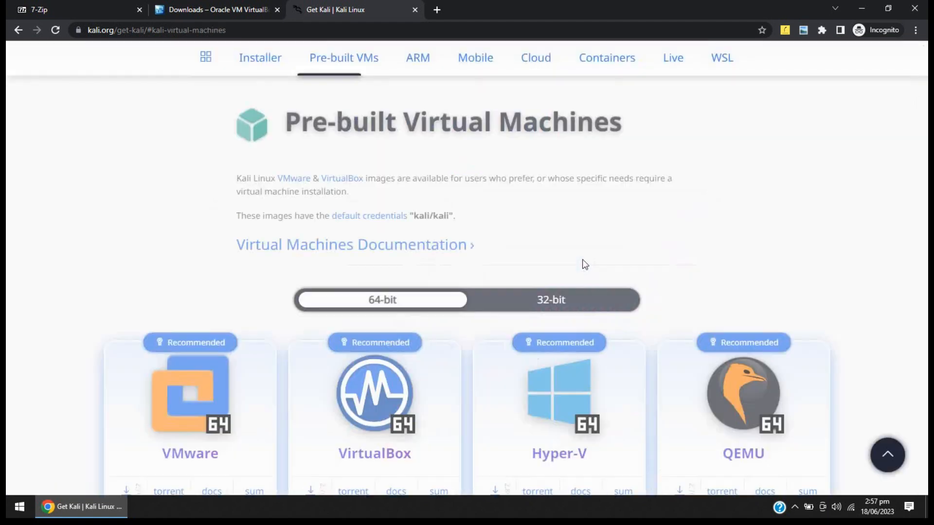
scroll(408, 232, "down", 2)
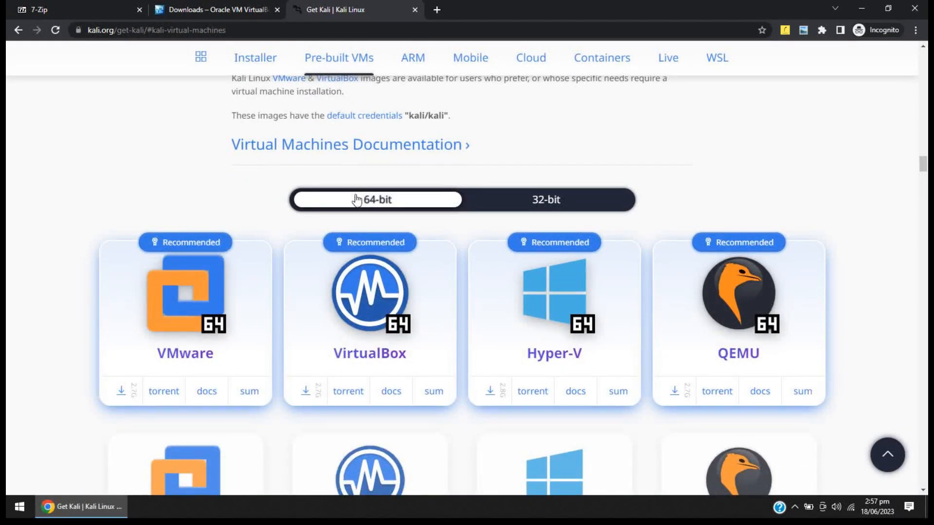
left_click(307, 389)
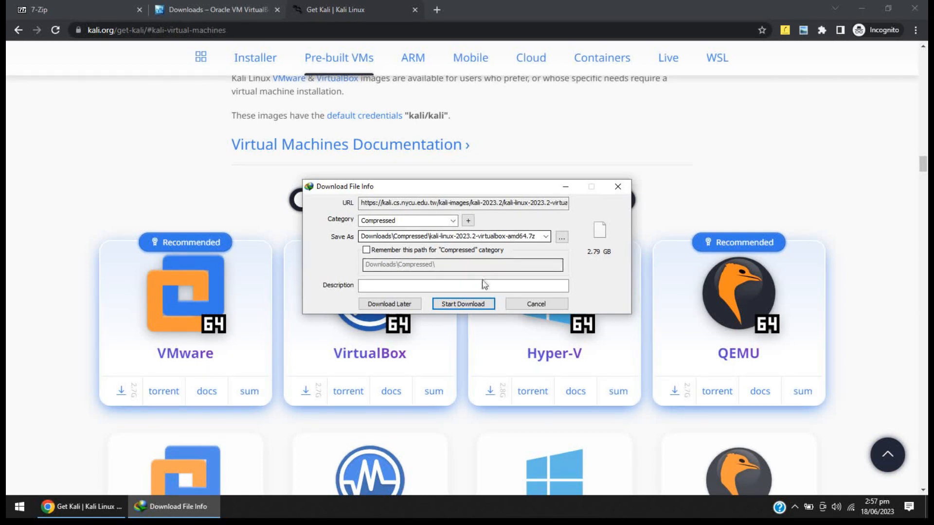
left_click(460, 304)
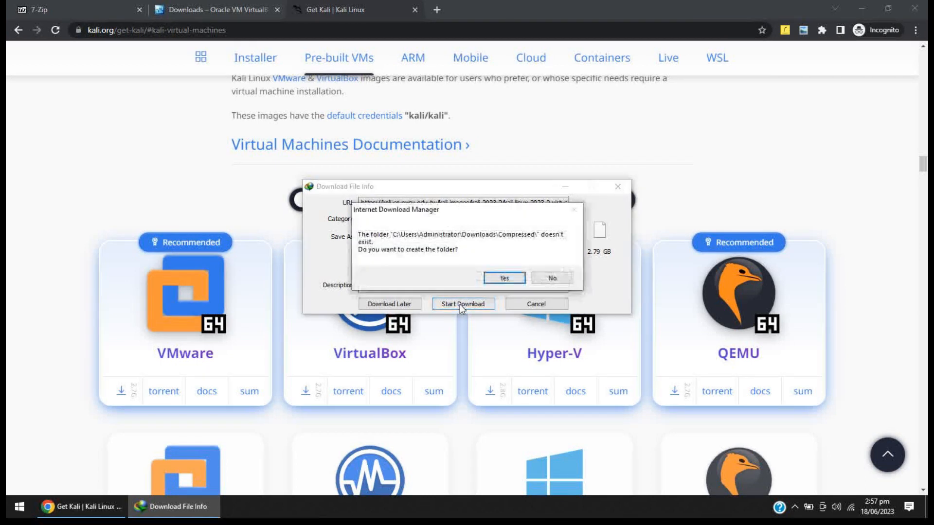
left_click(505, 277)
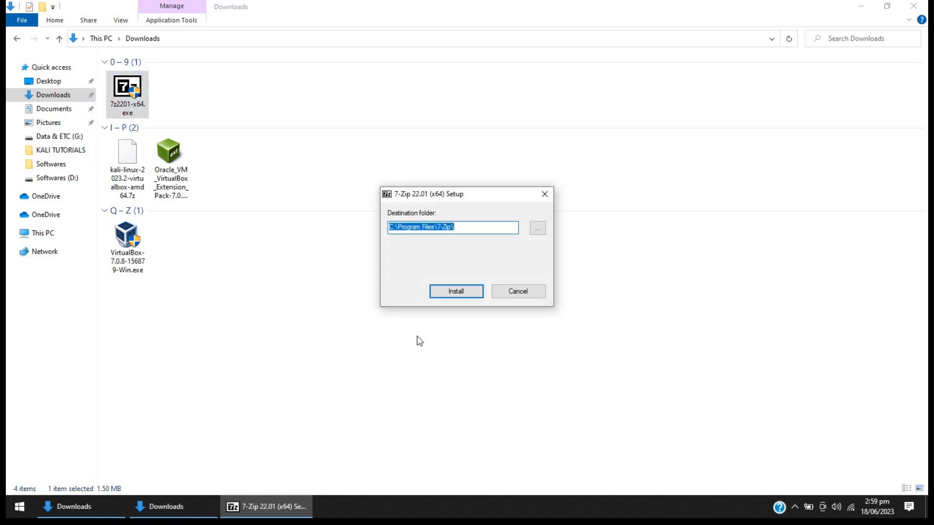
Install 7-Zip 22.01 (x64) into C:\Program Files\7-Zip\ and close the setup's restart prompt.
left_click(442, 291)
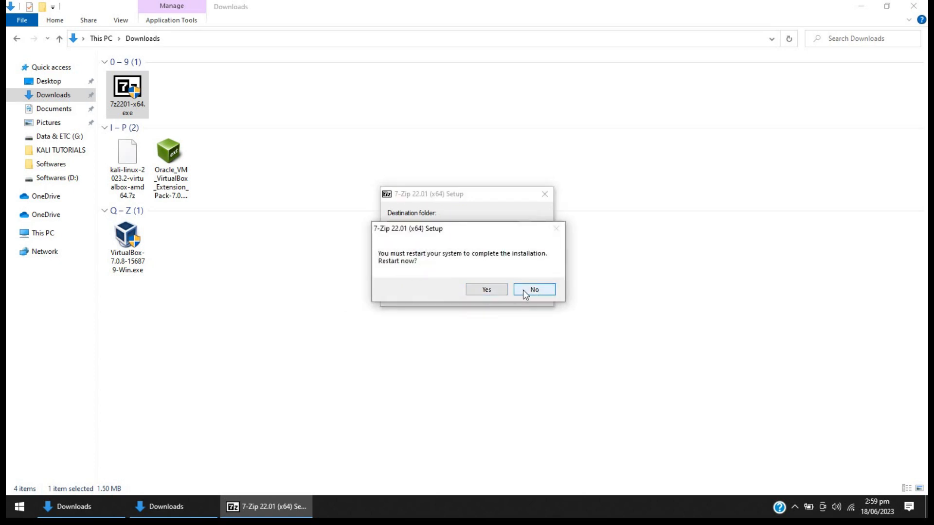
left_click(486, 290)
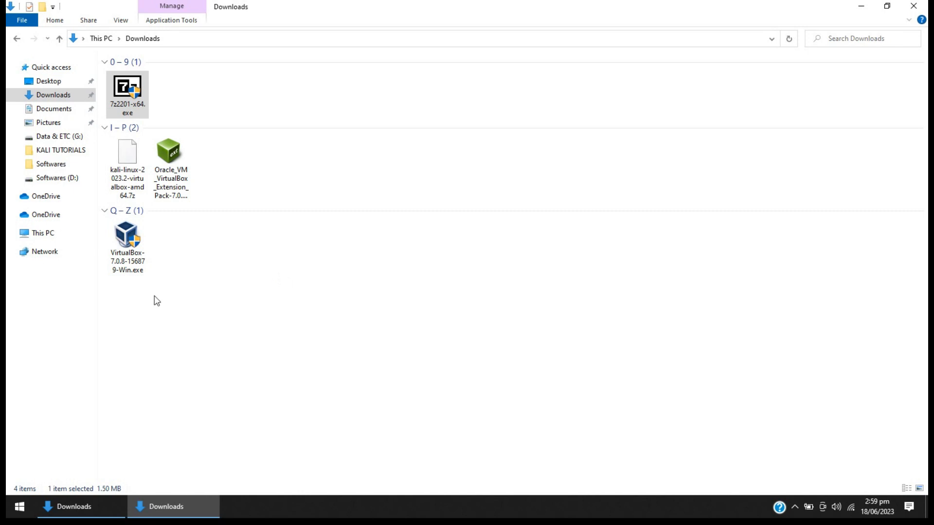
Install Oracle VM VirtualBox 7.0.8 with the default features and location, and finish without starting it after installation.
double_click(126, 257)
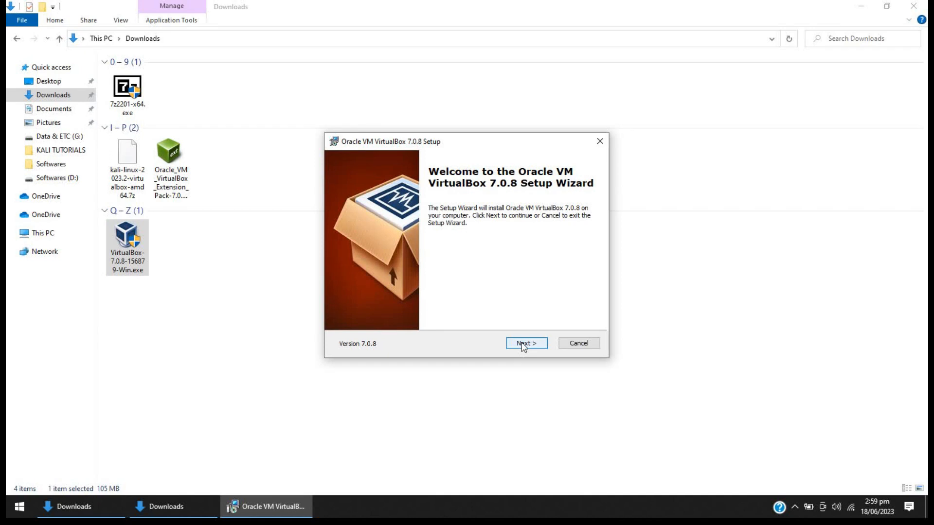
left_click(524, 344)
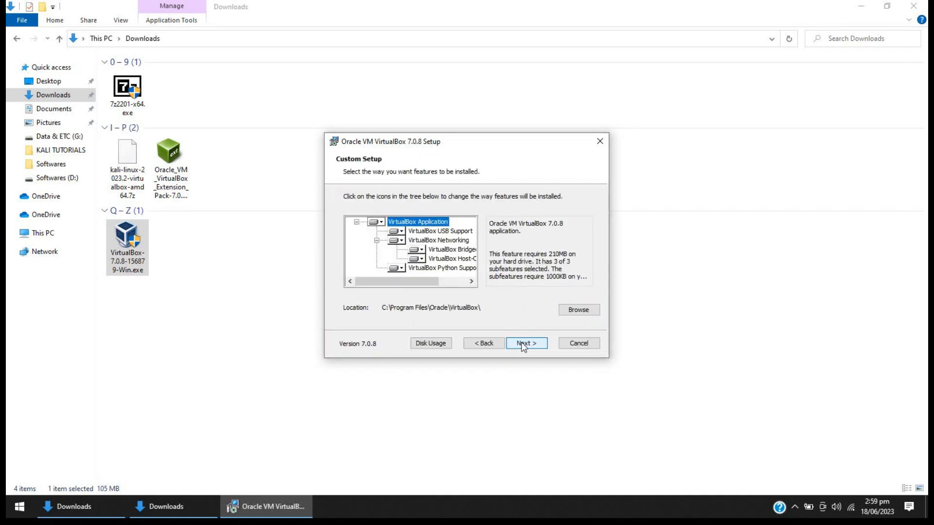
left_click(523, 344)
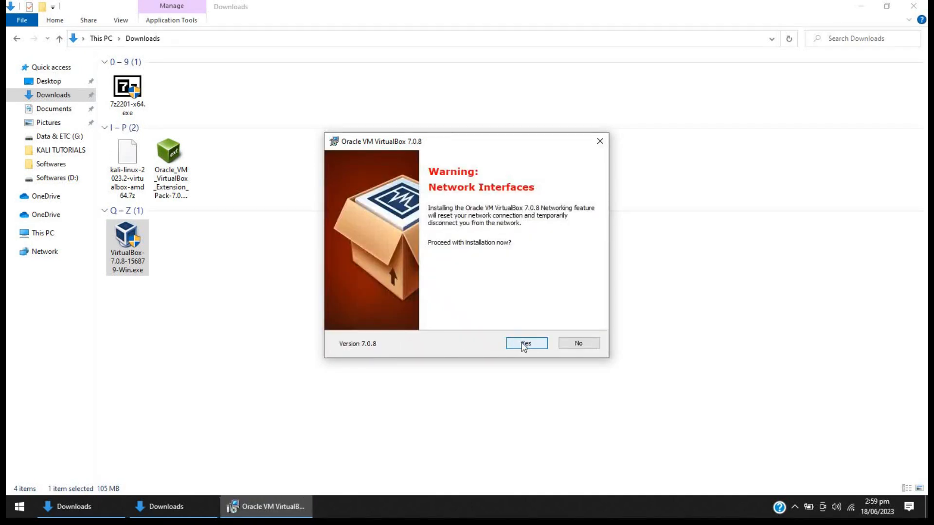
left_click(523, 344)
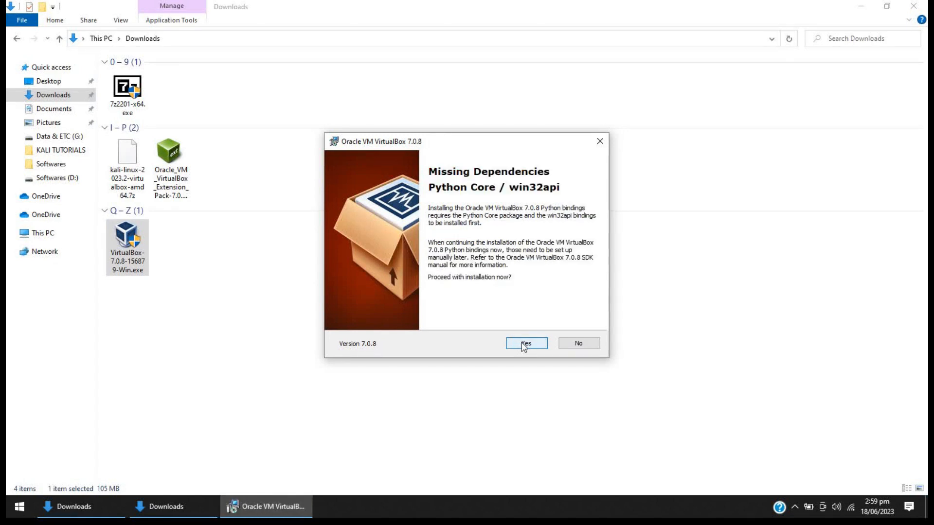
left_click(523, 345)
left_click(525, 343)
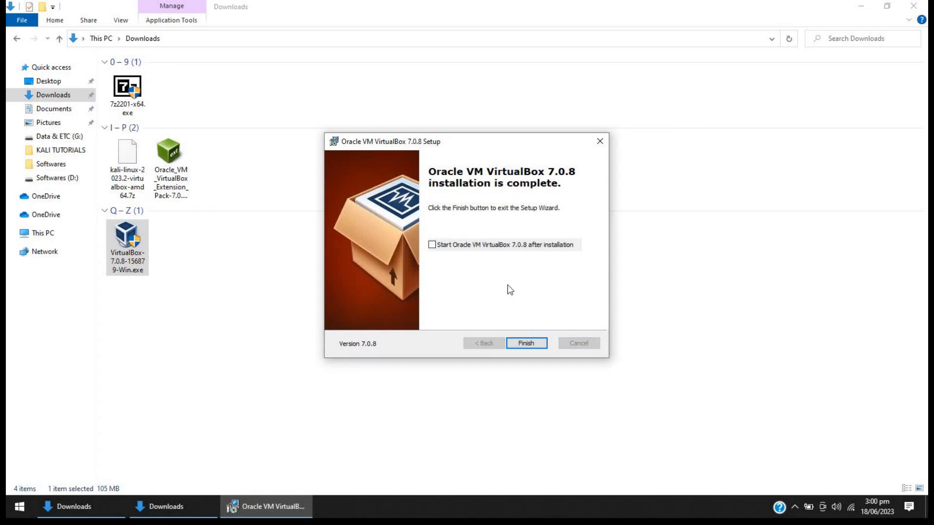
left_click(513, 341)
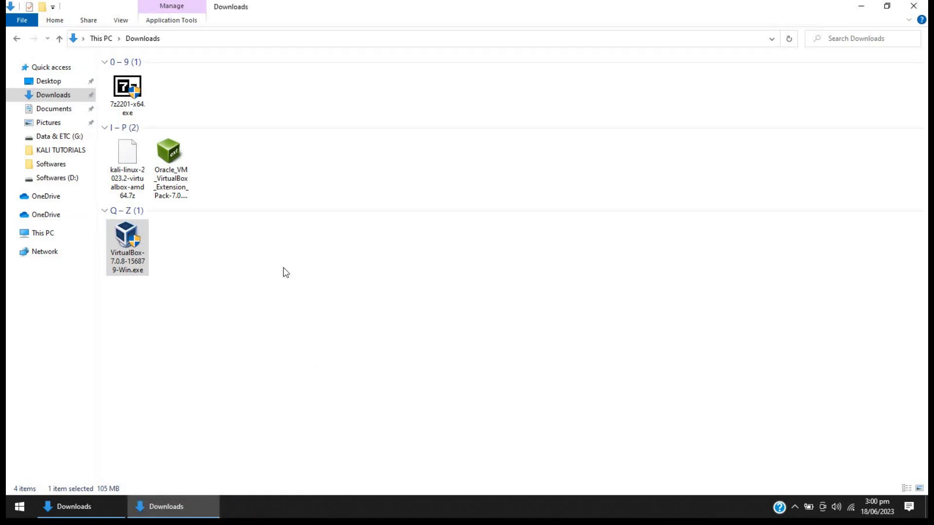
Install the downloaded Oracle VM VirtualBox Extension Pack and accept its license agreement.
double_click(184, 180)
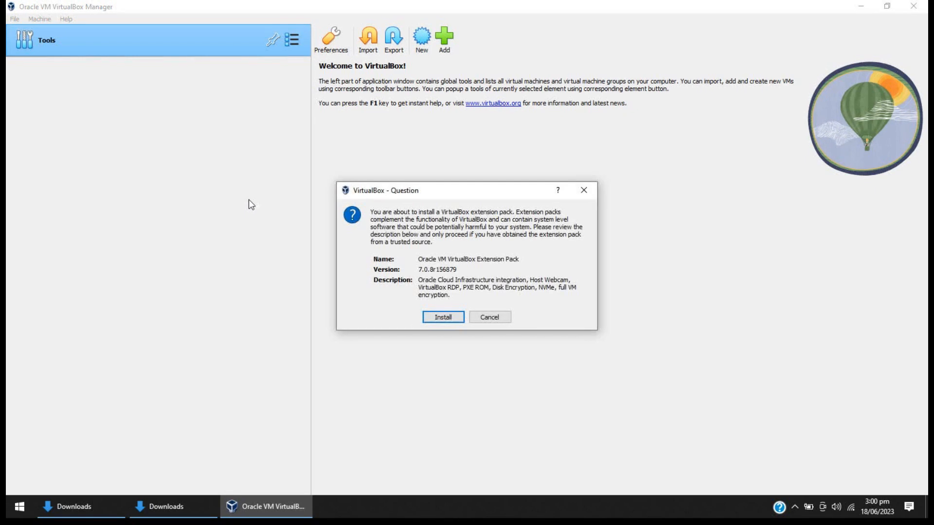
left_click(448, 323)
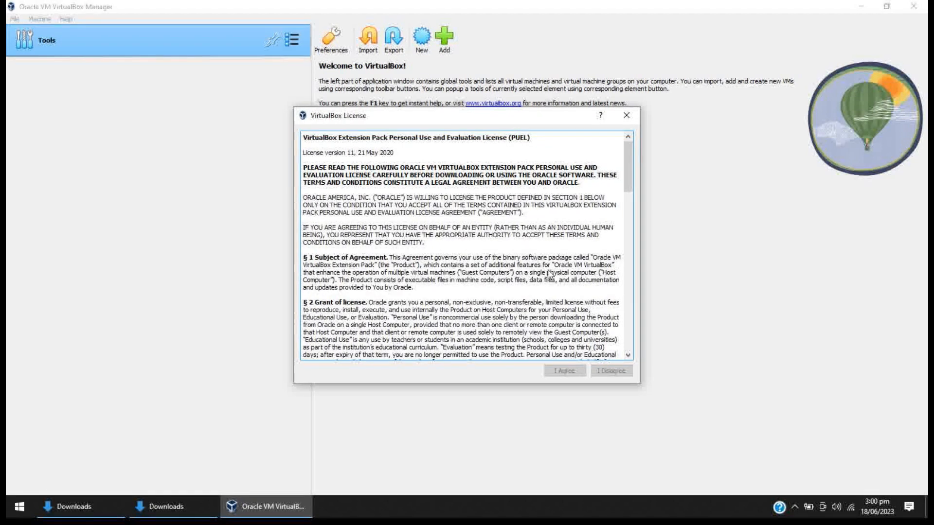
scroll(549, 275, "down", 10)
scroll(549, 274, "down", 10)
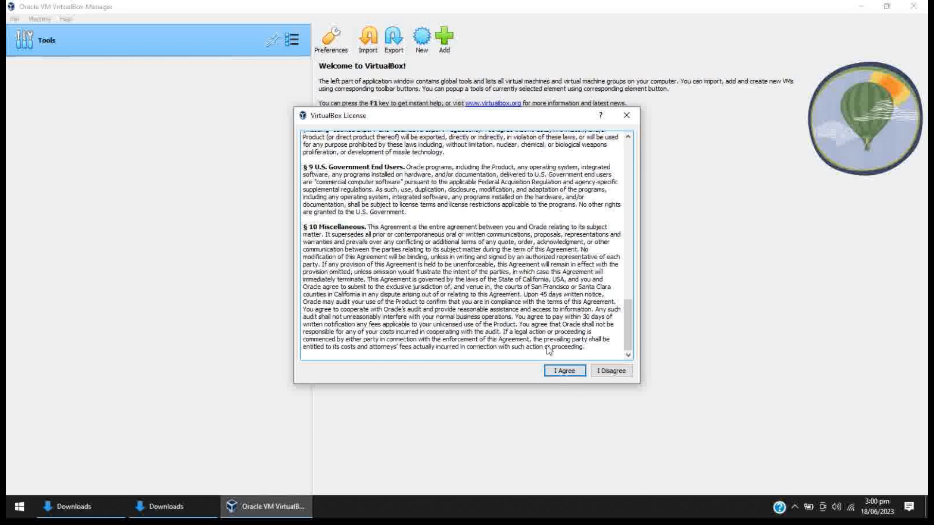
scroll(549, 349, "up", 5)
scroll(554, 353, "down", 5)
left_click(565, 371)
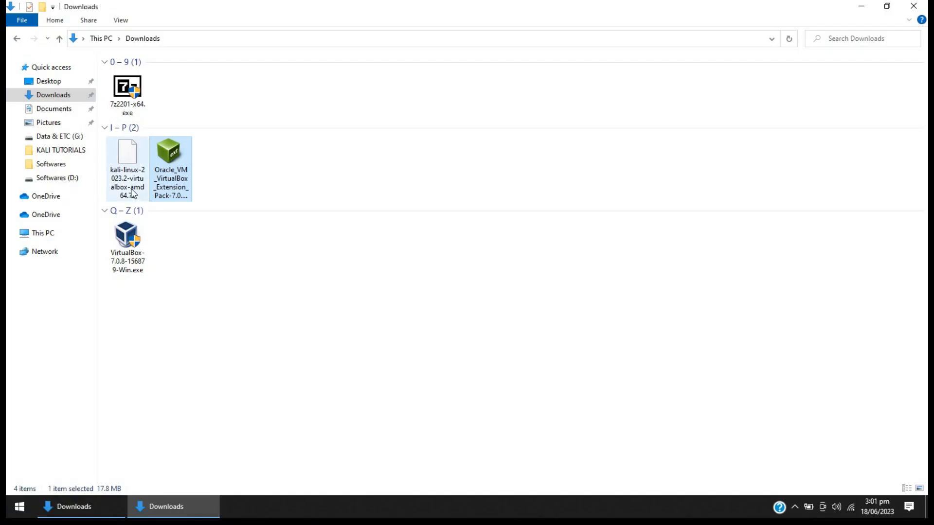
Extract the downloaded Kali Linux 2023.2 archive with 7-Zip into its own kali-linux-2023.2-virtualbox-amd64 folder in Downloads.
left_click(132, 191)
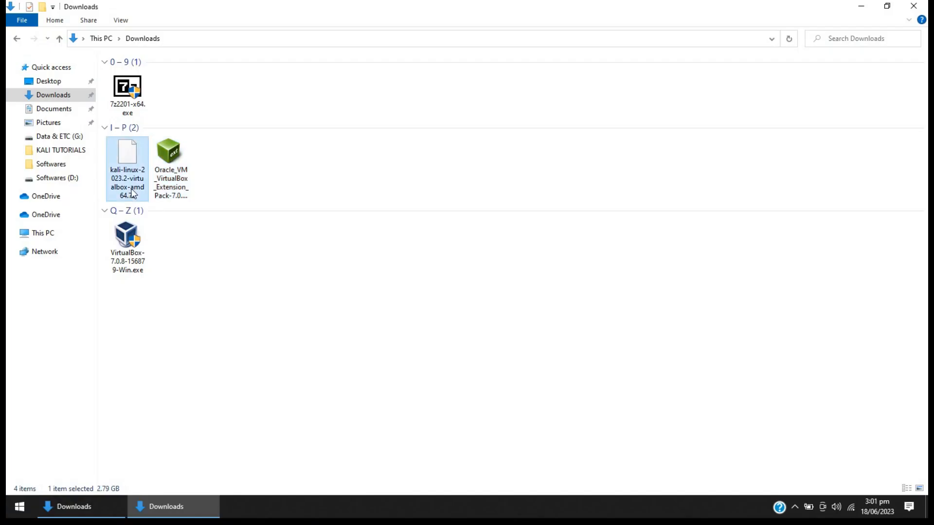
right_click(131, 191)
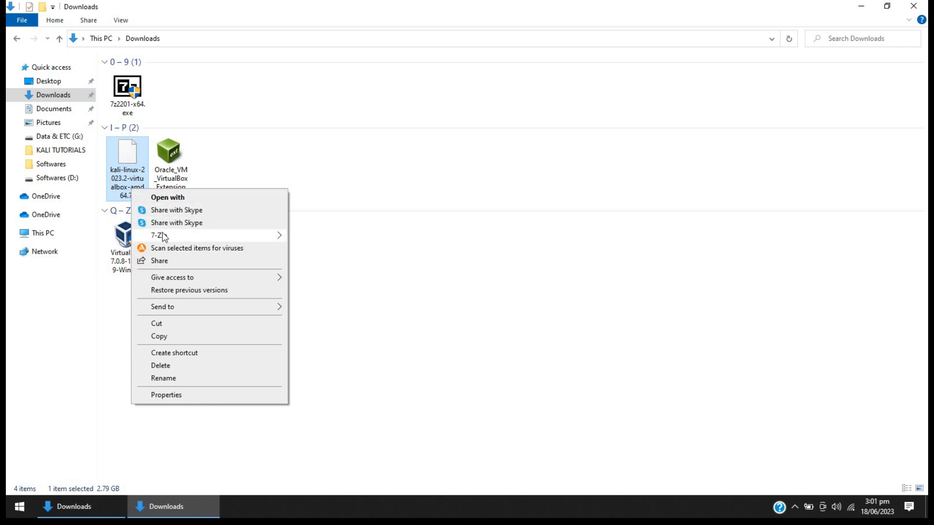
mouse_move(165, 236)
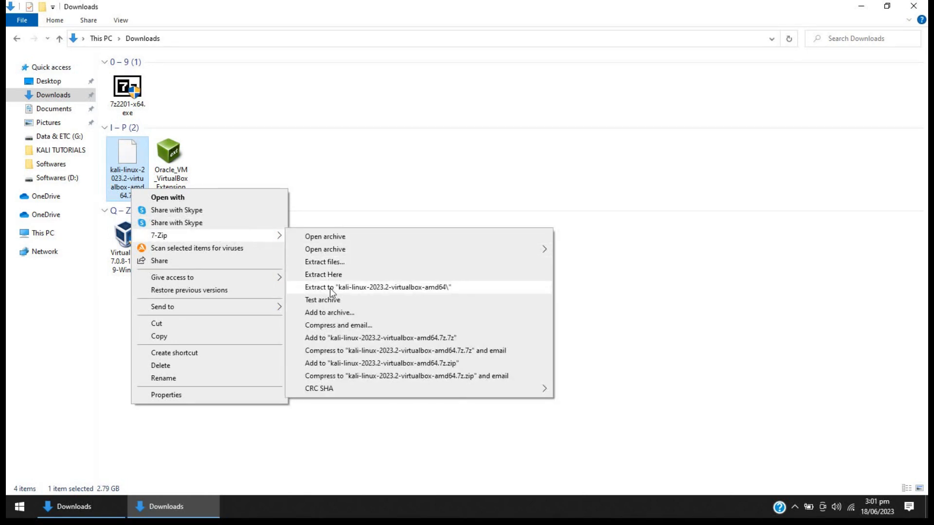
left_click(331, 291)
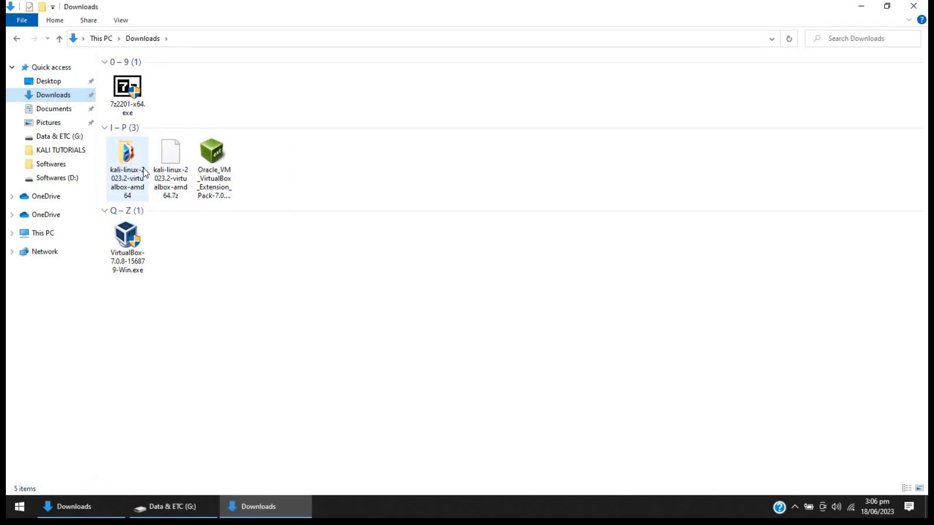
Copy both the .vbox and .vdi files from the extracted kali-linux-2023.2-virtualbox-amd64 folder.
double_click(129, 182)
left_click_drag(188, 142, 171, 75)
right_click(171, 75)
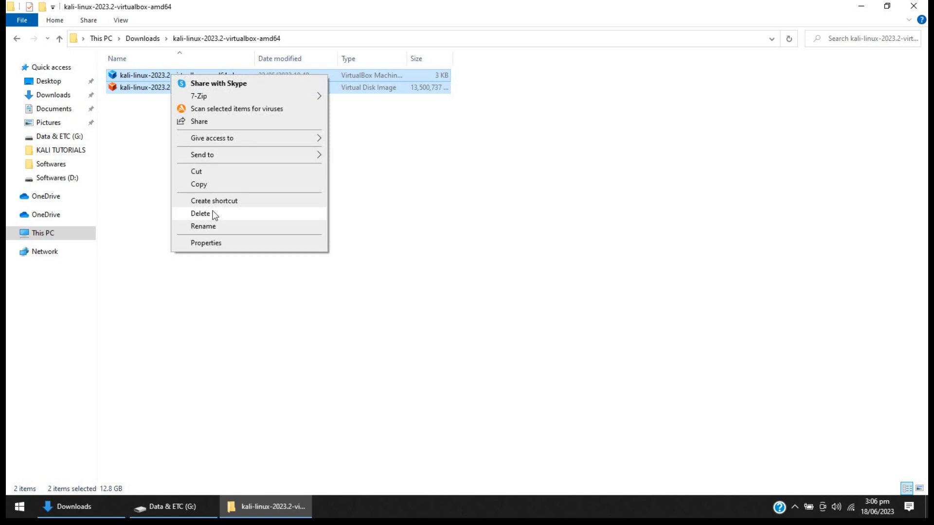
left_click(208, 183)
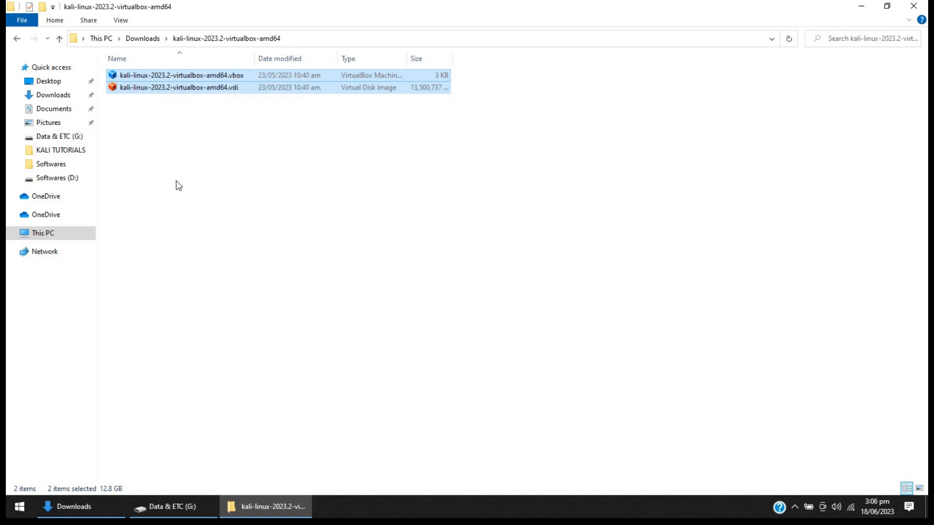
Create a new folder named Kali Linux on the Data & ETC (G:) drive.
left_click(87, 132)
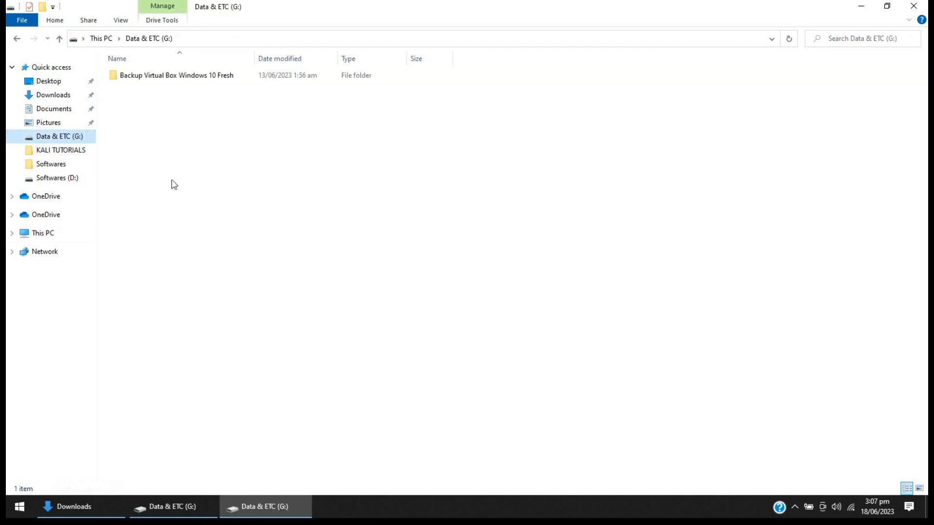
right_click(237, 196)
mouse_move(310, 375)
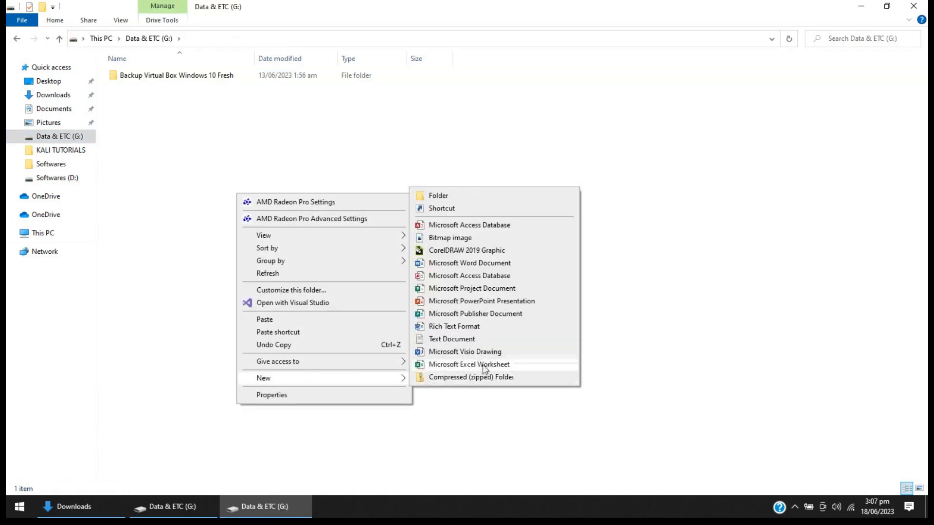
left_click(497, 193)
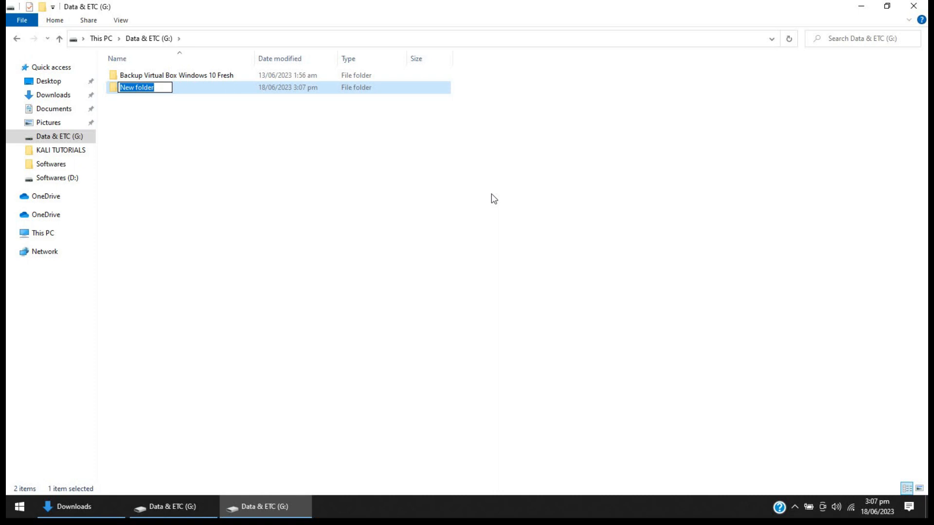
type("Kali Linux")
key("Return")
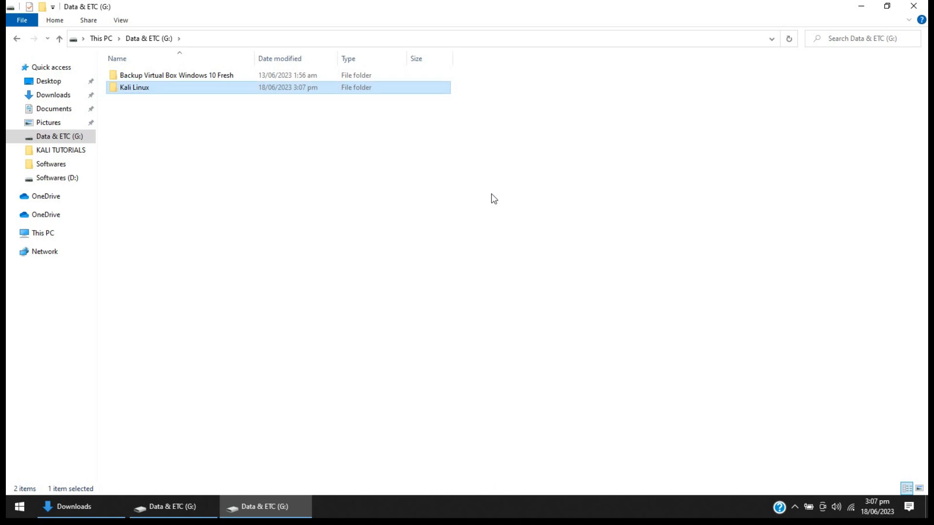
Paste the copied virtual machine files into the new Kali Linux folder on the G: drive.
key("Return")
right_click(491, 194)
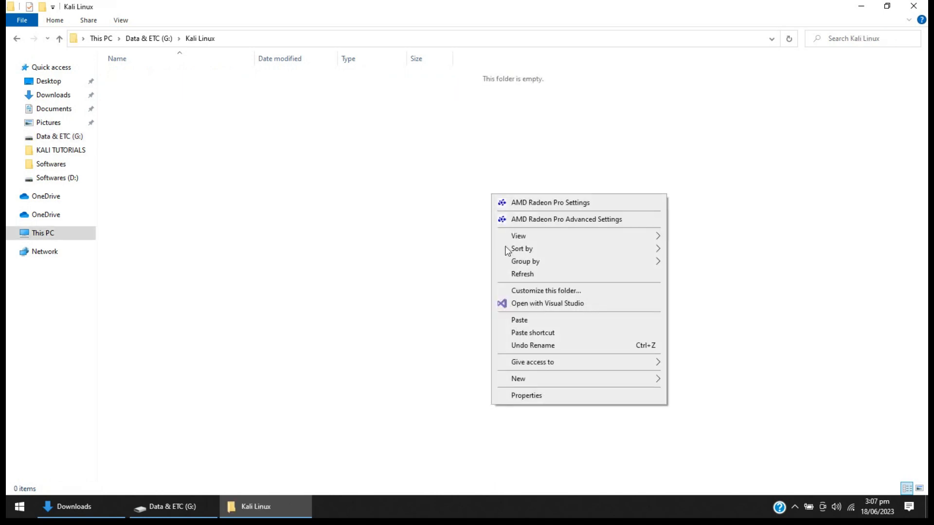
left_click(522, 320)
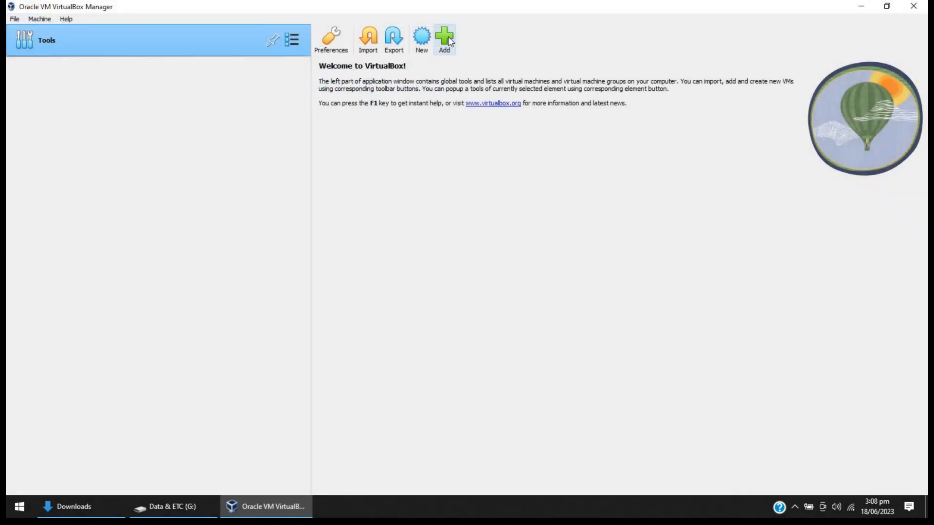
Switch to VirtualBox Manager and add the existing machine kali-linux-2023.2-virtualbox-amd64.vbox from the Kali Linux folder on G:.
left_click(448, 36)
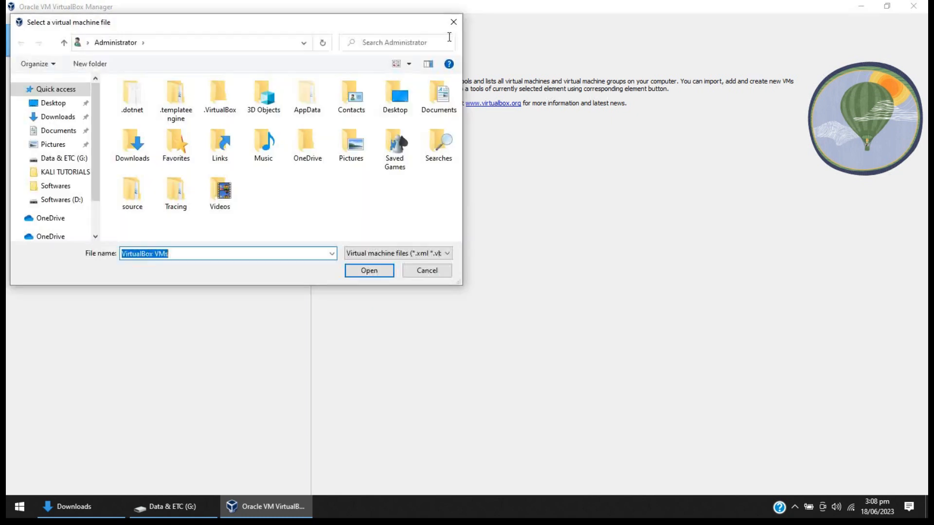
left_click(77, 158)
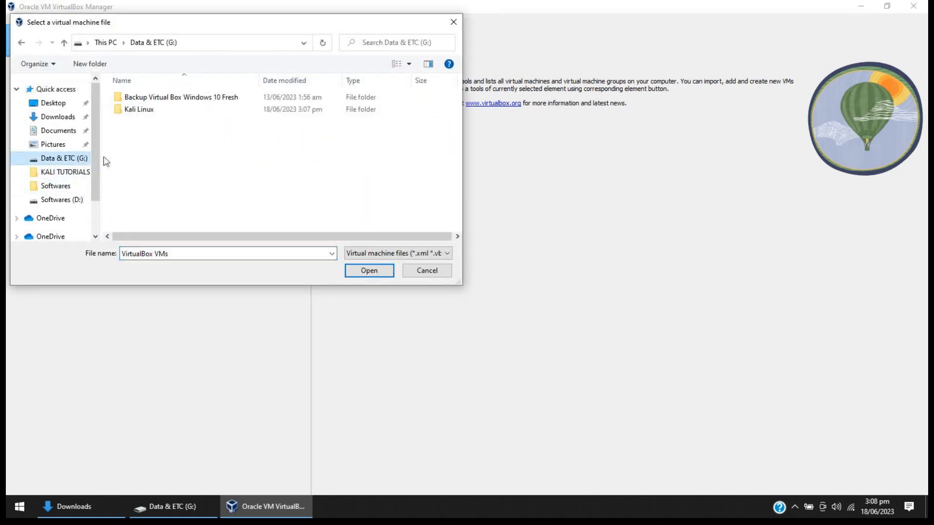
double_click(137, 110)
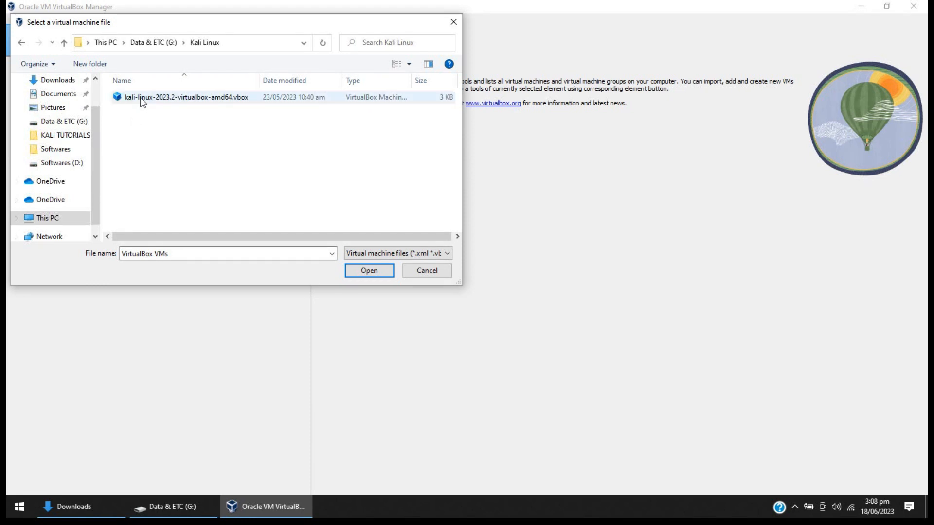
double_click(142, 99)
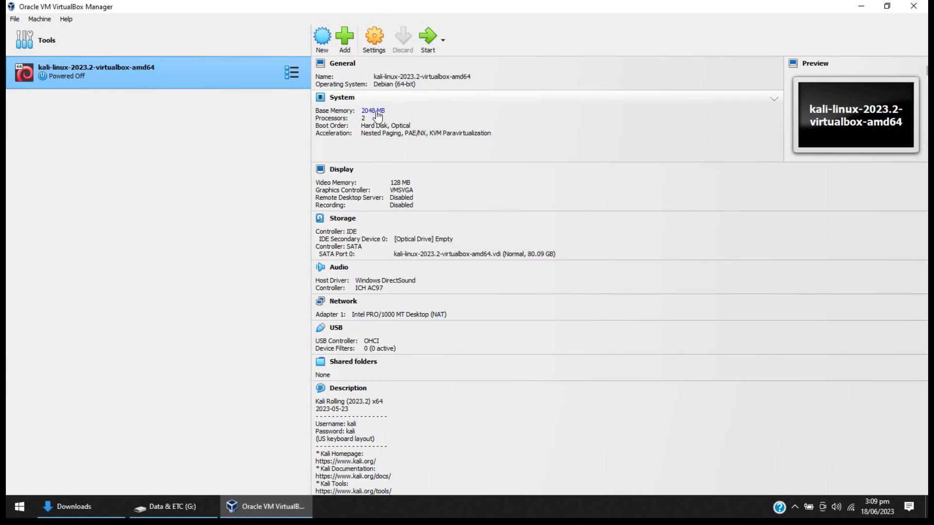
Rename the added virtual machine to Kali Linux in its general settings.
left_click(375, 44)
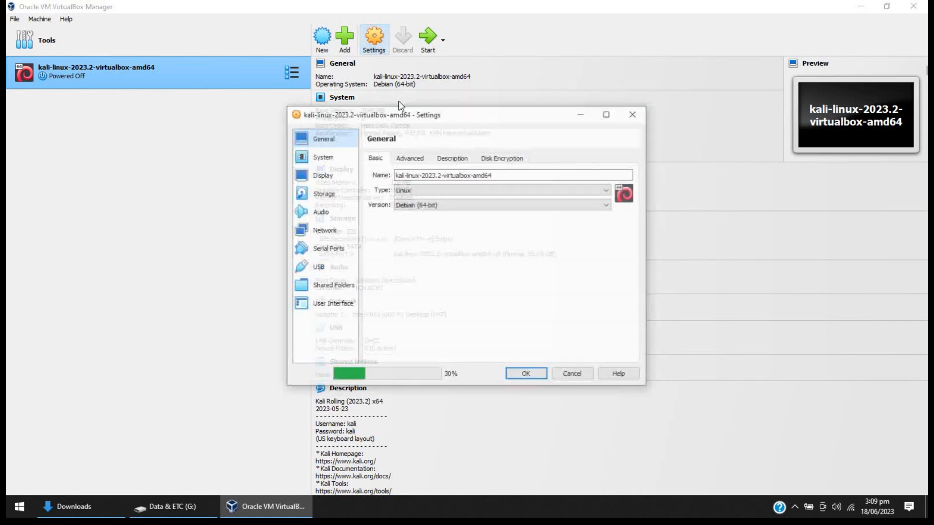
left_click_drag(499, 175, 391, 176)
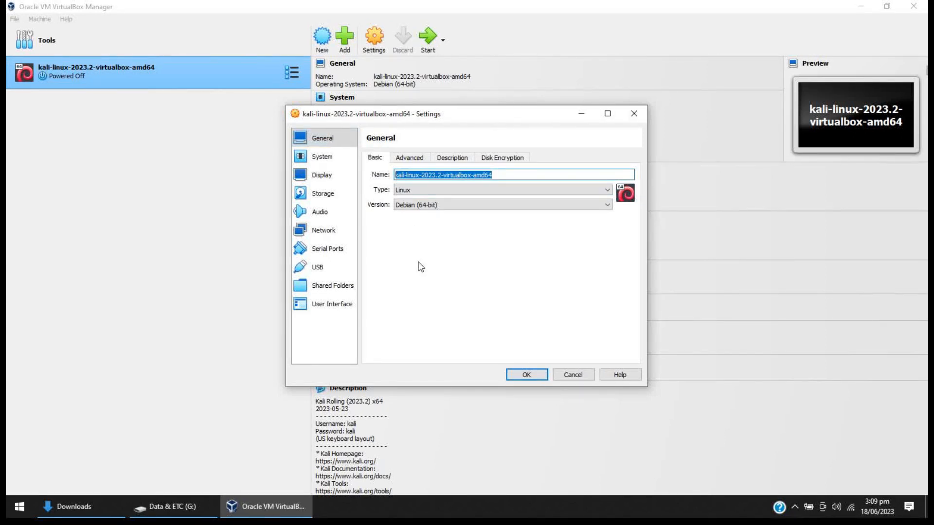
type("Kali Linux")
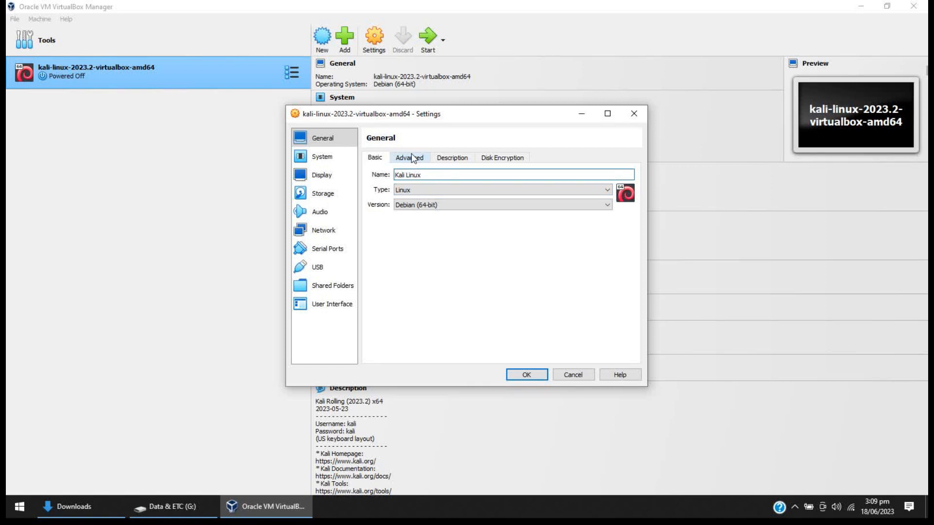
Set the virtual machine's base memory to 4096 MB.
left_click(350, 163)
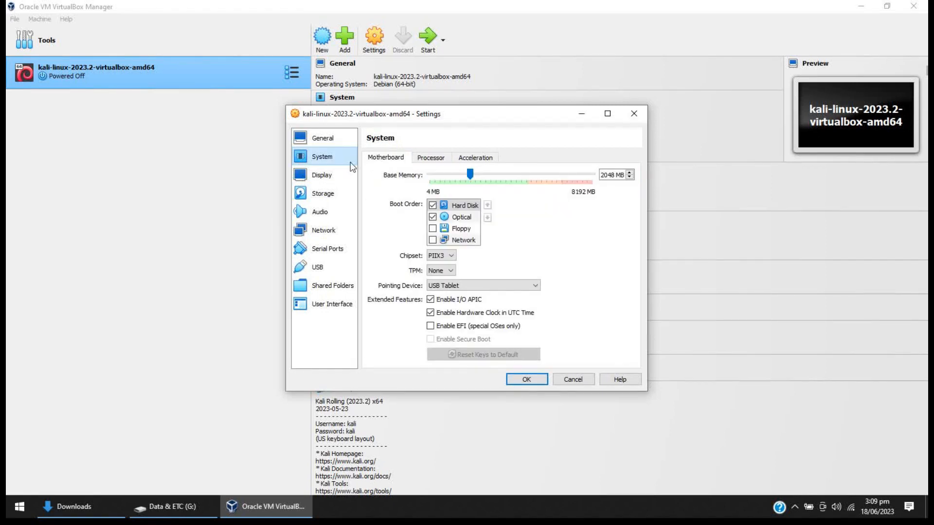
left_click_drag(615, 175, 595, 180)
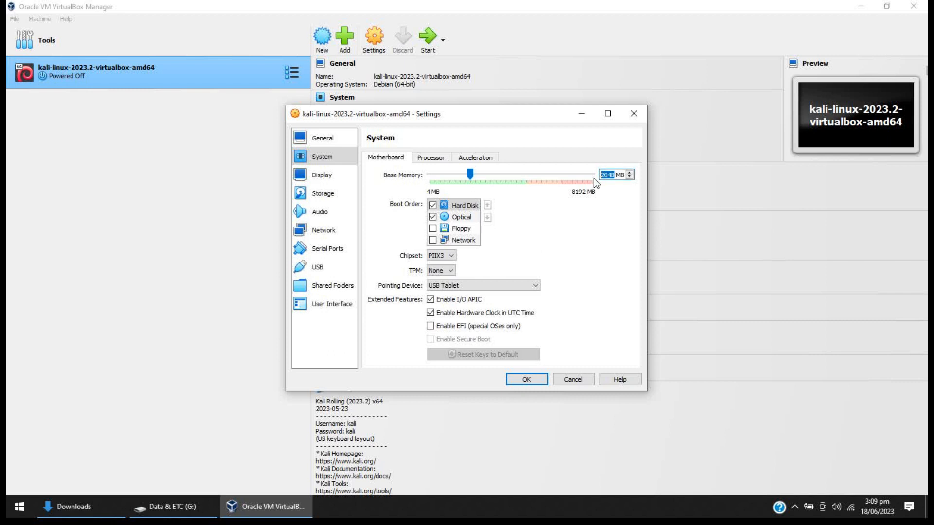
type("4096")
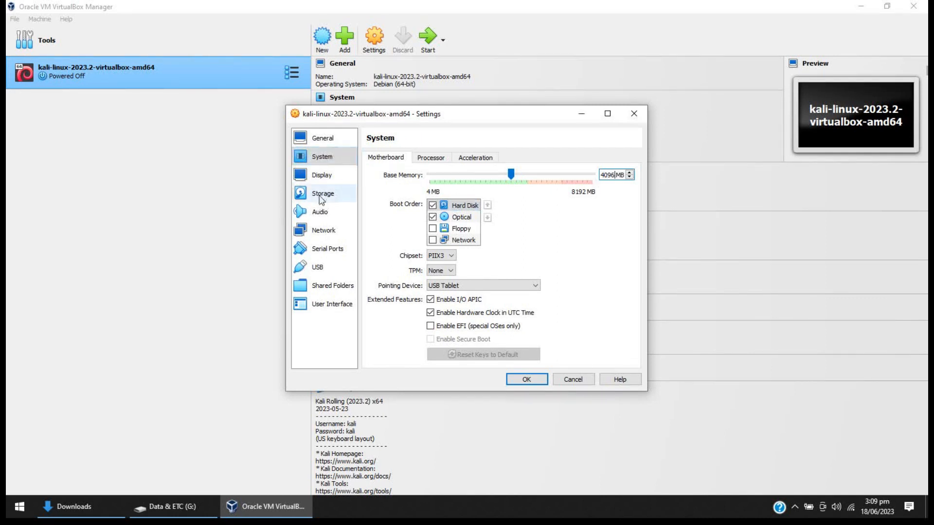
Keep network Adapter 1 attached to NAT and save the virtual machine's settings.
left_click(321, 232)
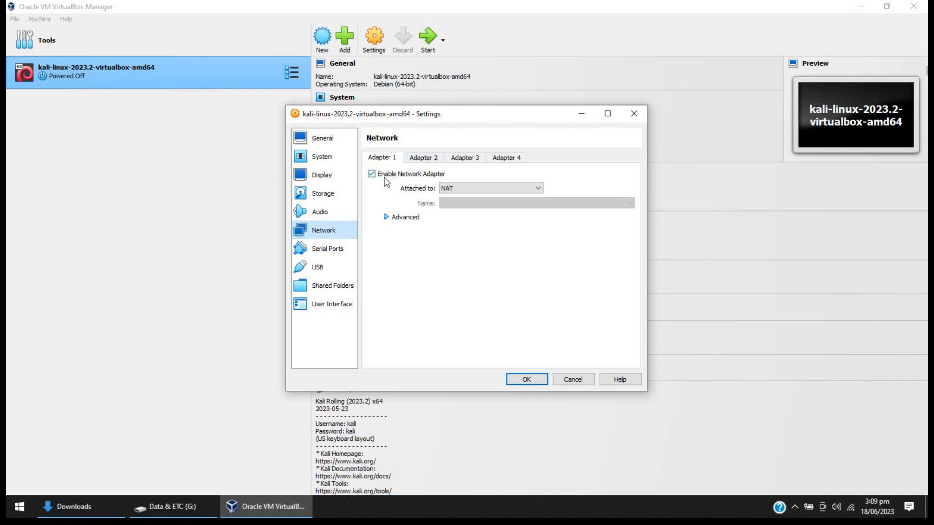
left_click(450, 188)
left_click(451, 198)
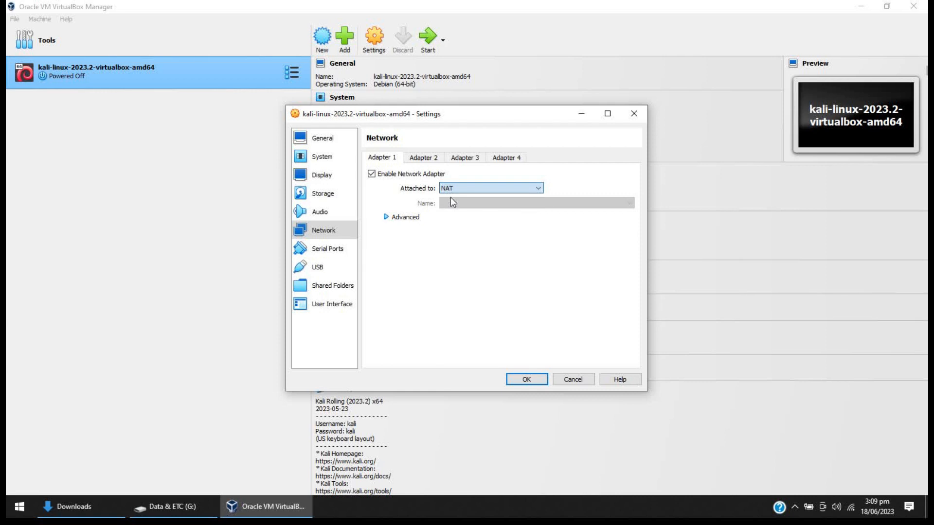
left_click(534, 381)
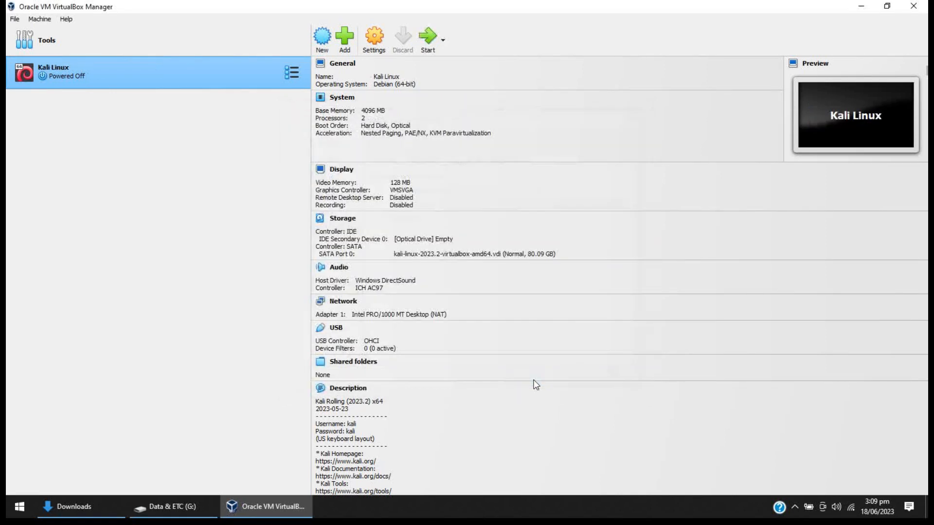
Start the Kali Linux virtual machine in a maximized window and log in as kali with the account password.
left_click(428, 44)
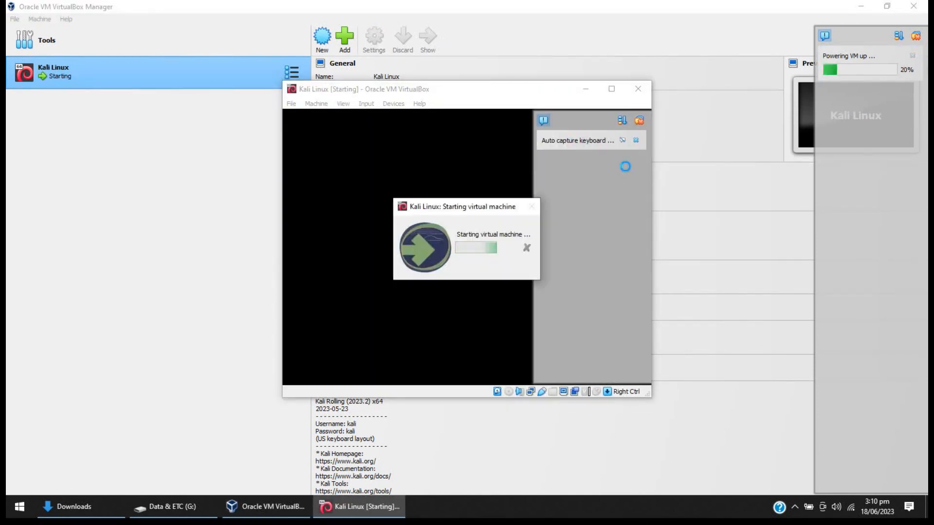
left_click(612, 89)
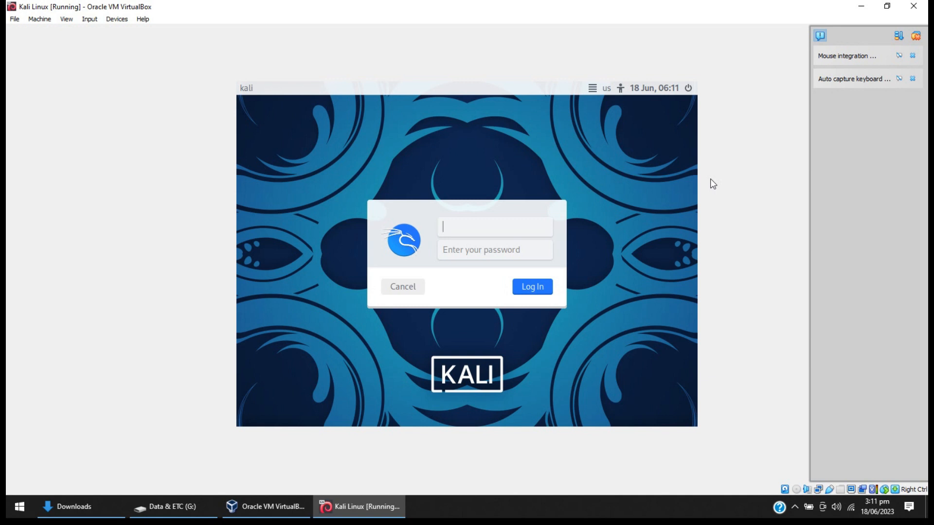
type("kali")
key("Tab")
type("kali")
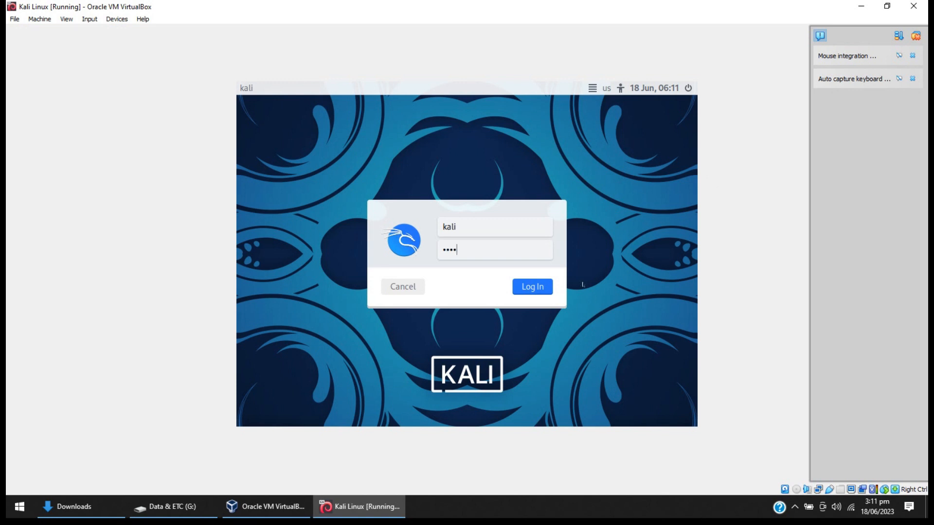
left_click(535, 290)
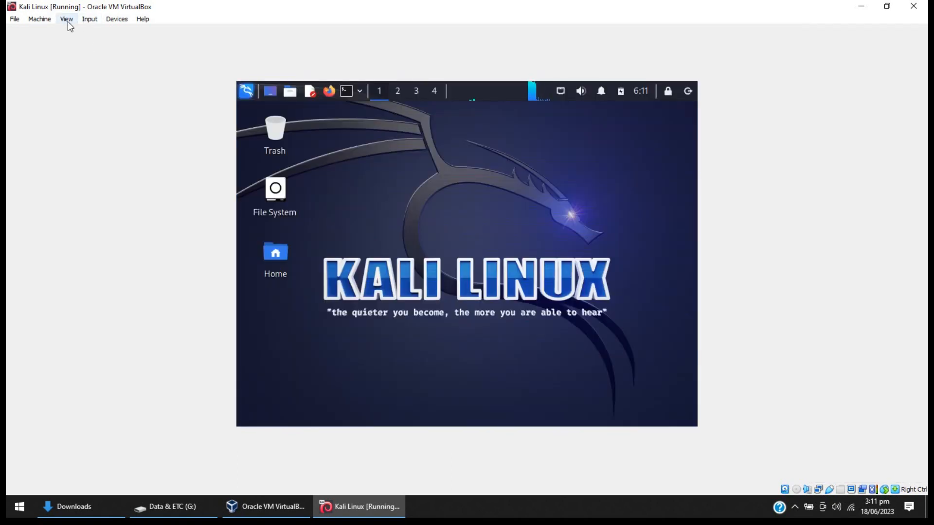